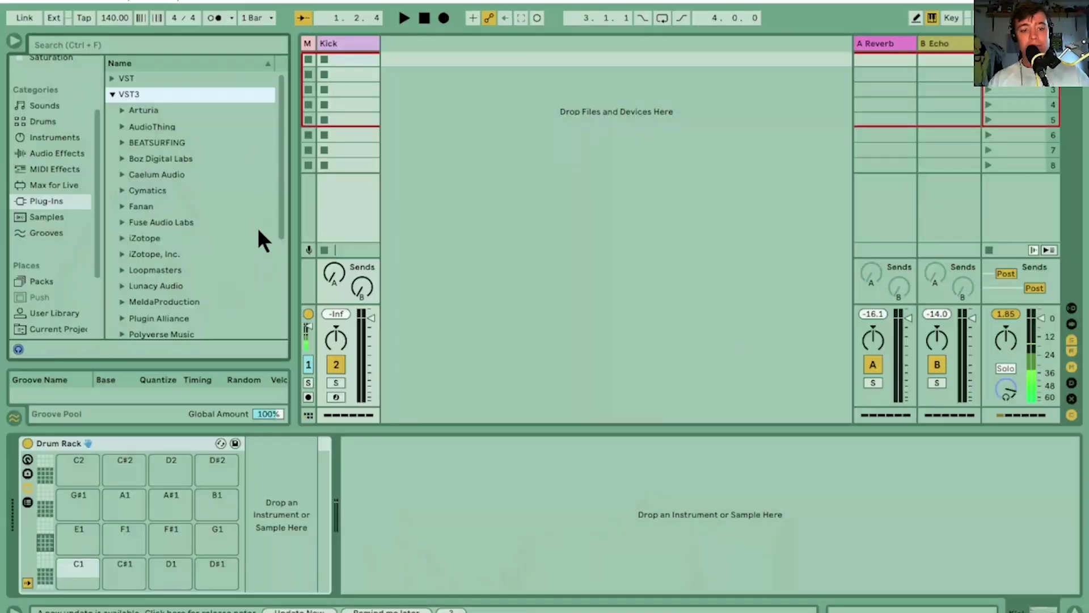
Step: Expand the WXAudio folder in the Plug-Ins browser to reveal WebSampler
left_click_drag(282, 191, 288, 352)
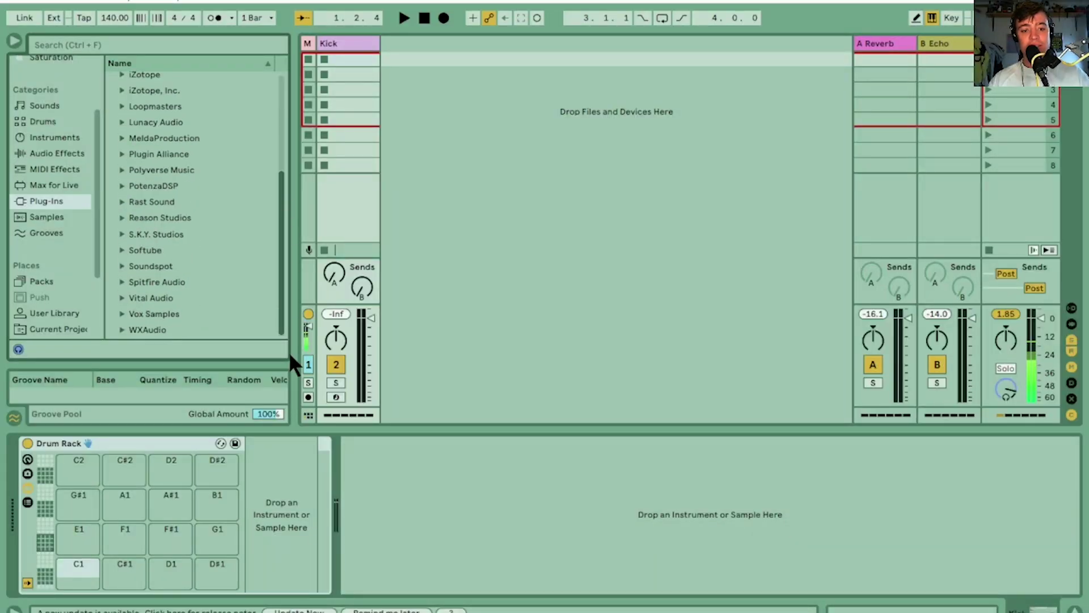
left_click(121, 329)
left_click_drag(281, 231, 281, 284)
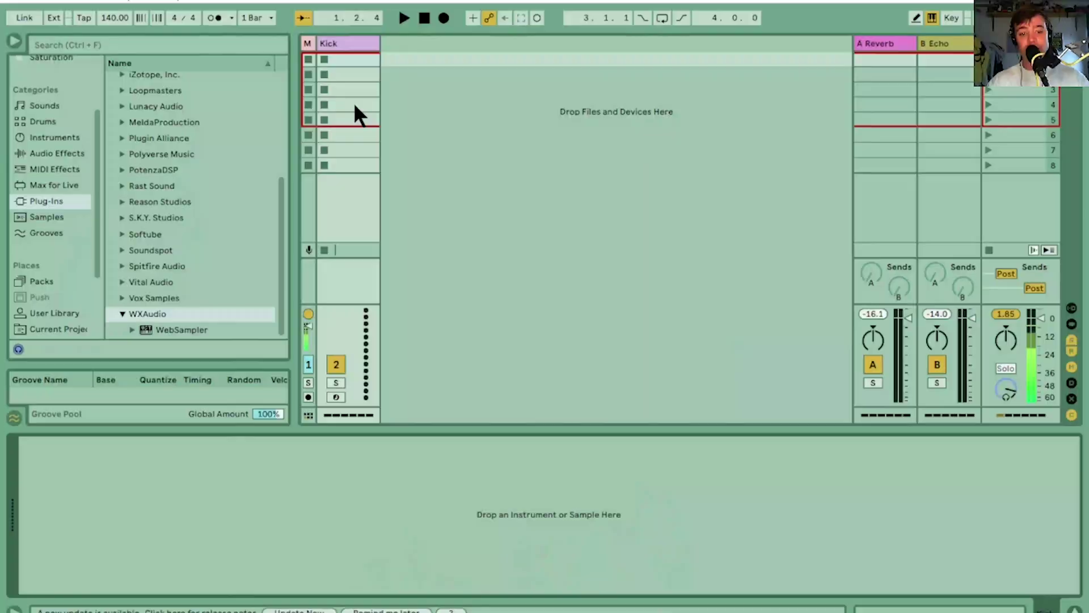
Step: Load WebSampler onto the Kick track and move its plug-in window higher on screen
left_click(178, 328)
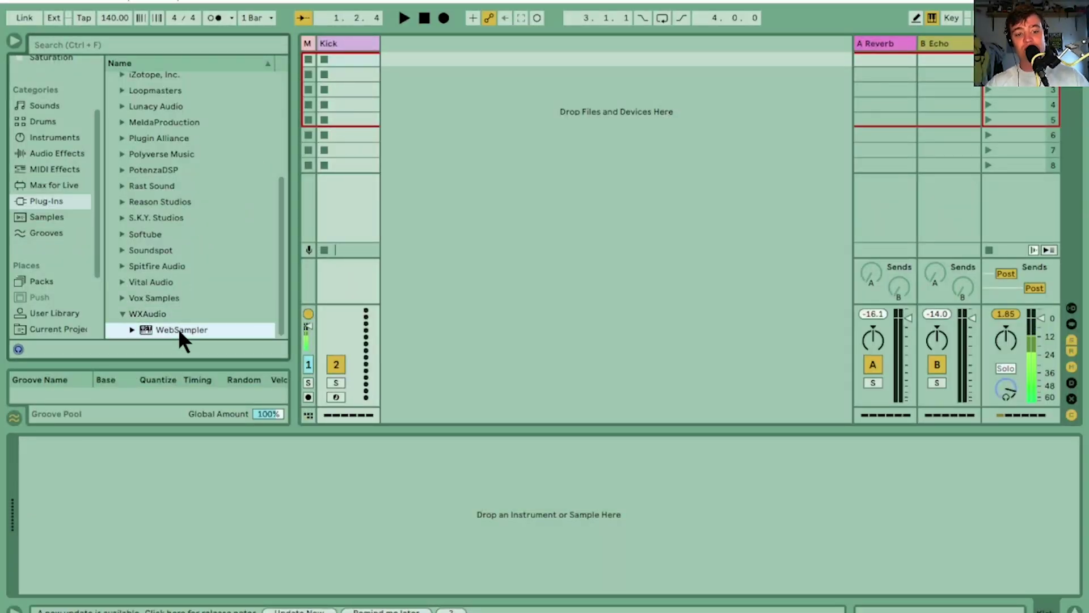
left_click_drag(178, 329, 336, 209)
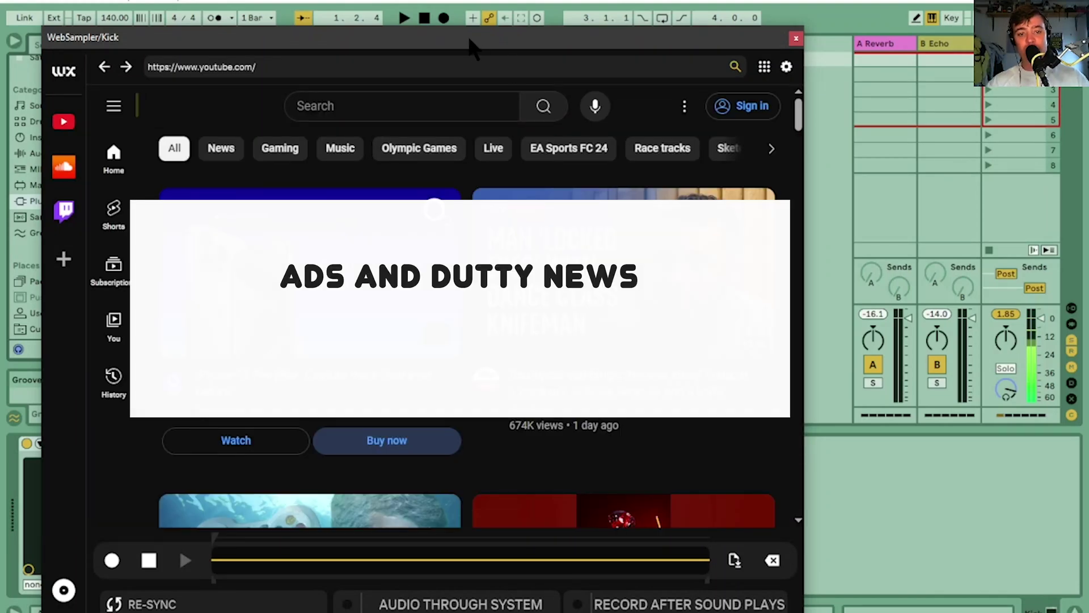
left_click_drag(502, 36, 469, 10)
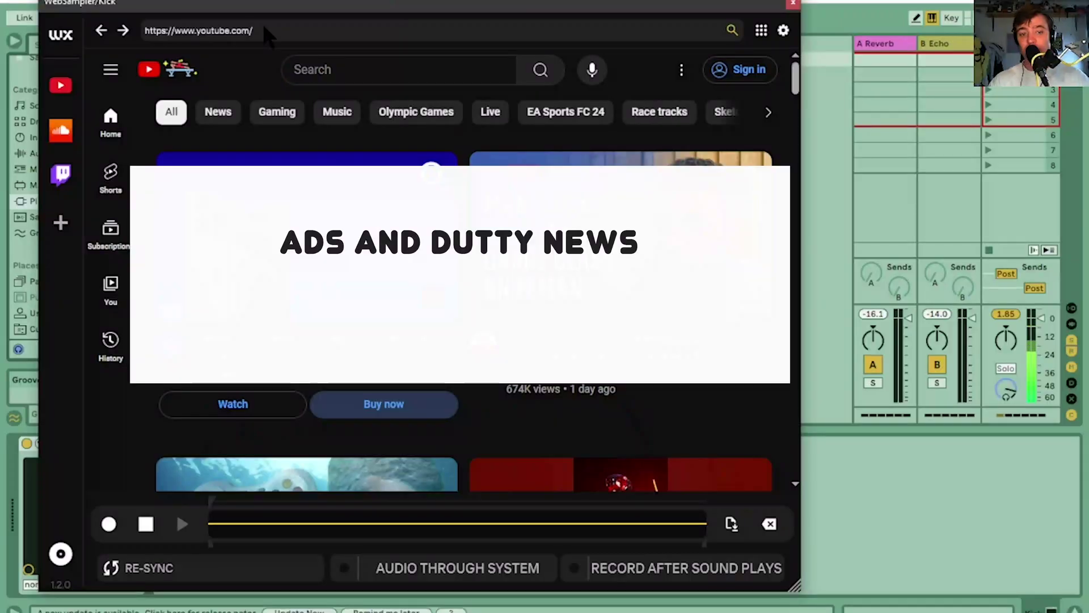
Step: View and close the contact info, cancel a bookmark, then show the saved recordings list
left_click(63, 40)
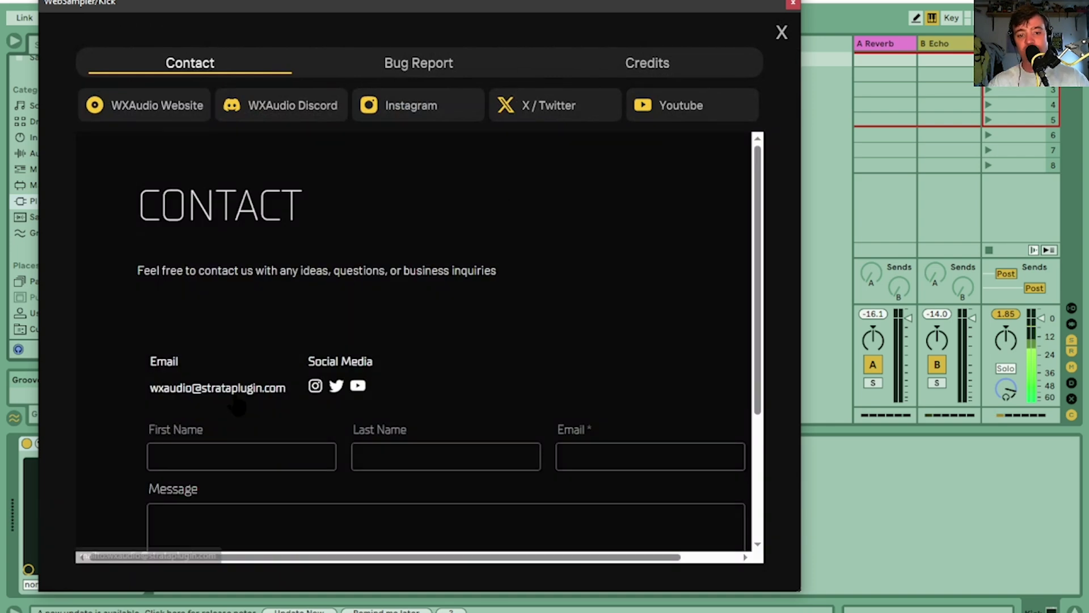
left_click(781, 33)
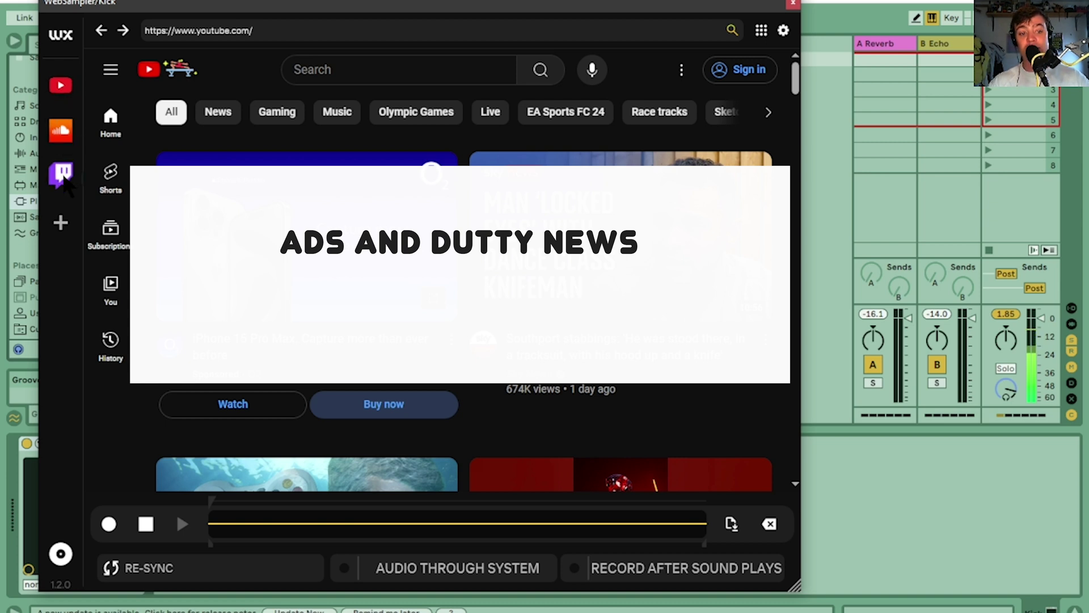
left_click(61, 222)
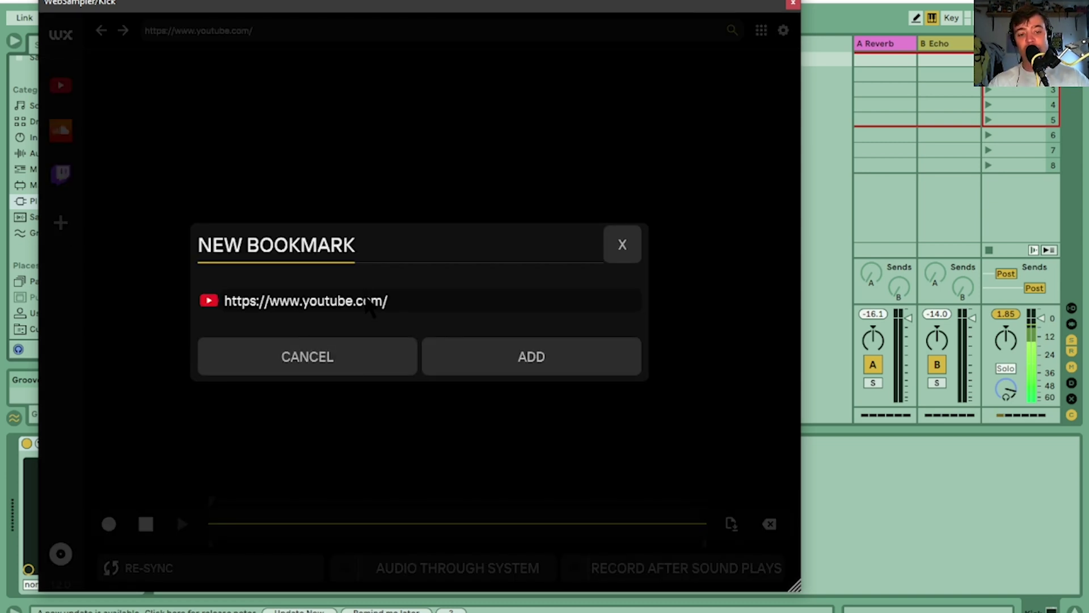
left_click(323, 357)
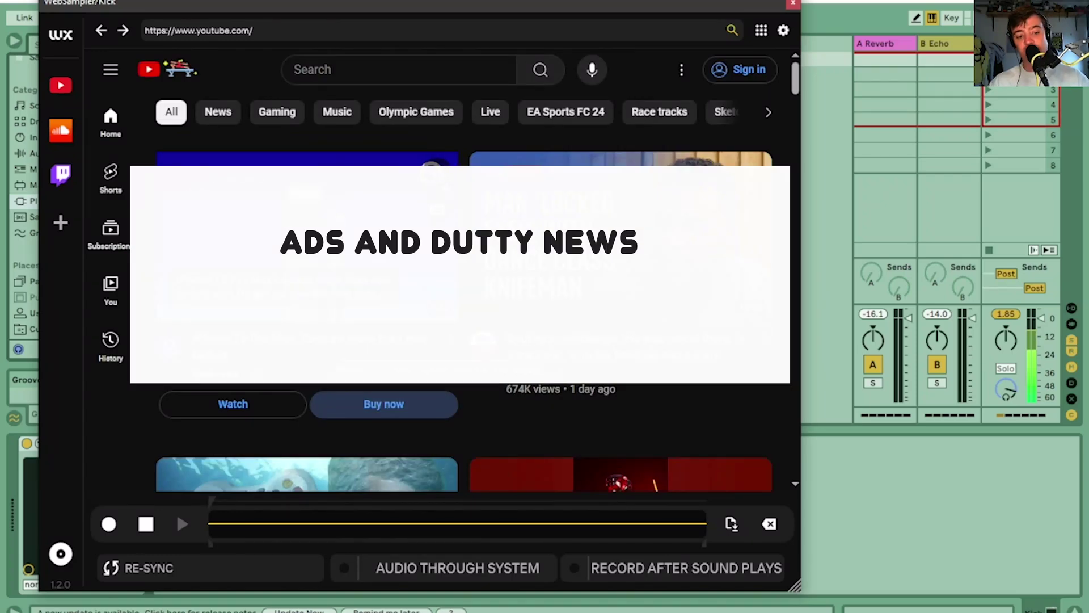
left_click(60, 555)
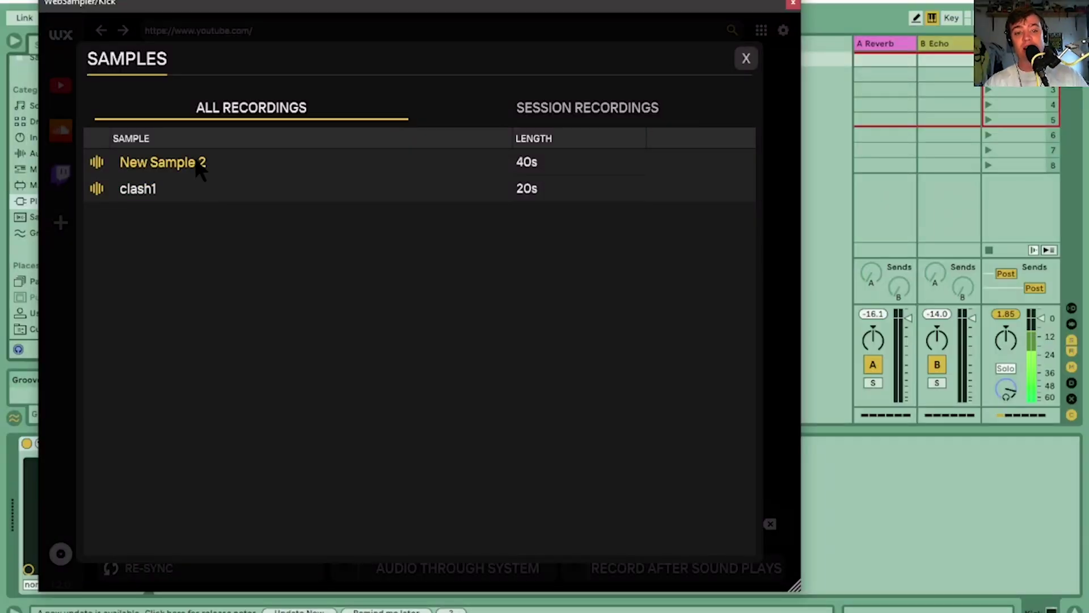
Step: Switch between Session Recordings and All Recordings, then close the Samples panel
left_click(528, 108)
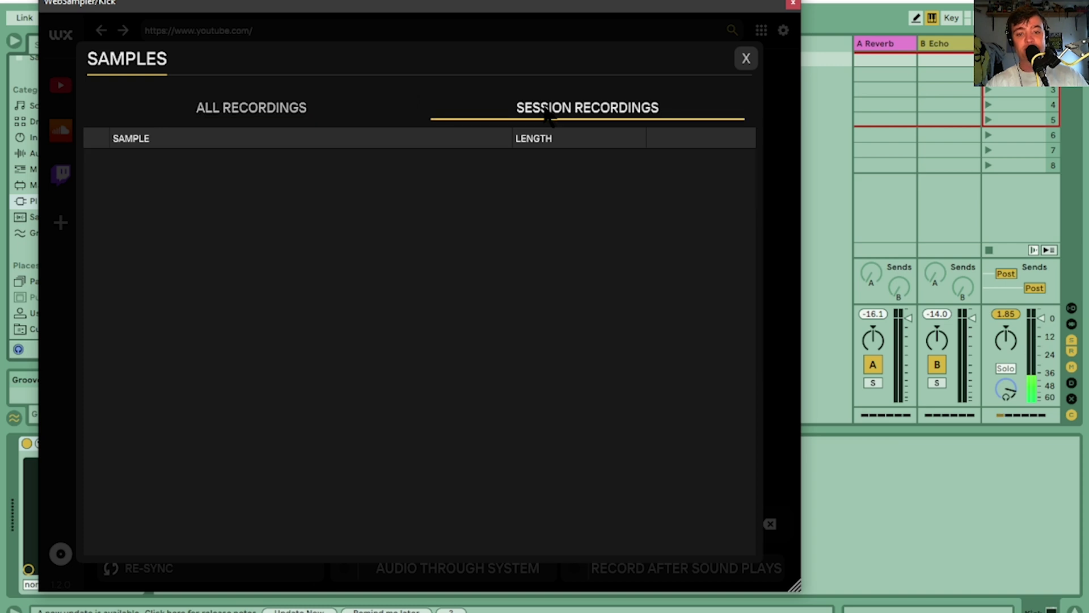
left_click(569, 114)
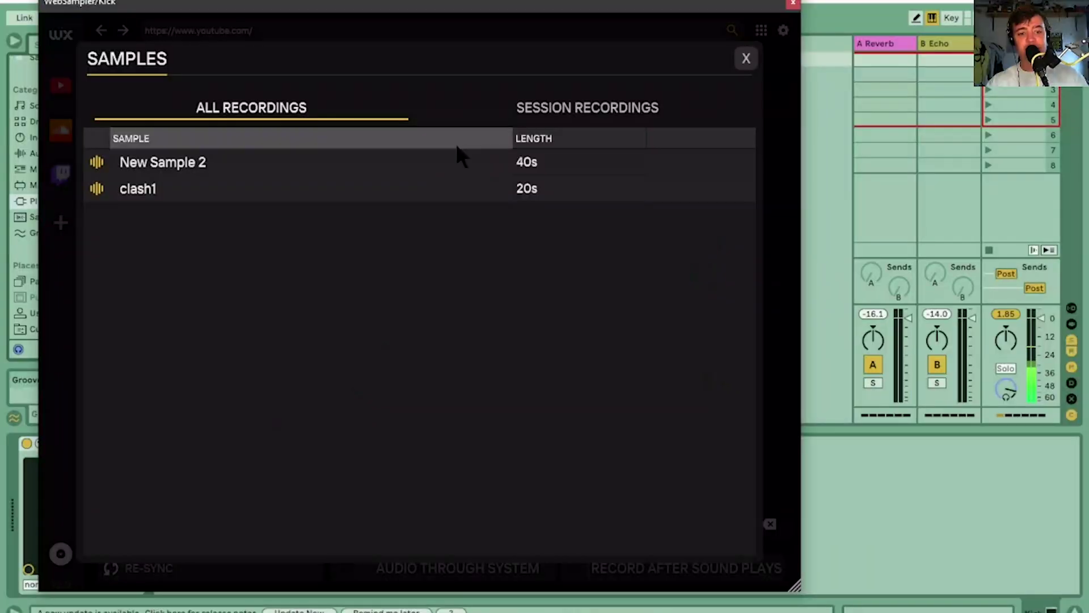
left_click(745, 58)
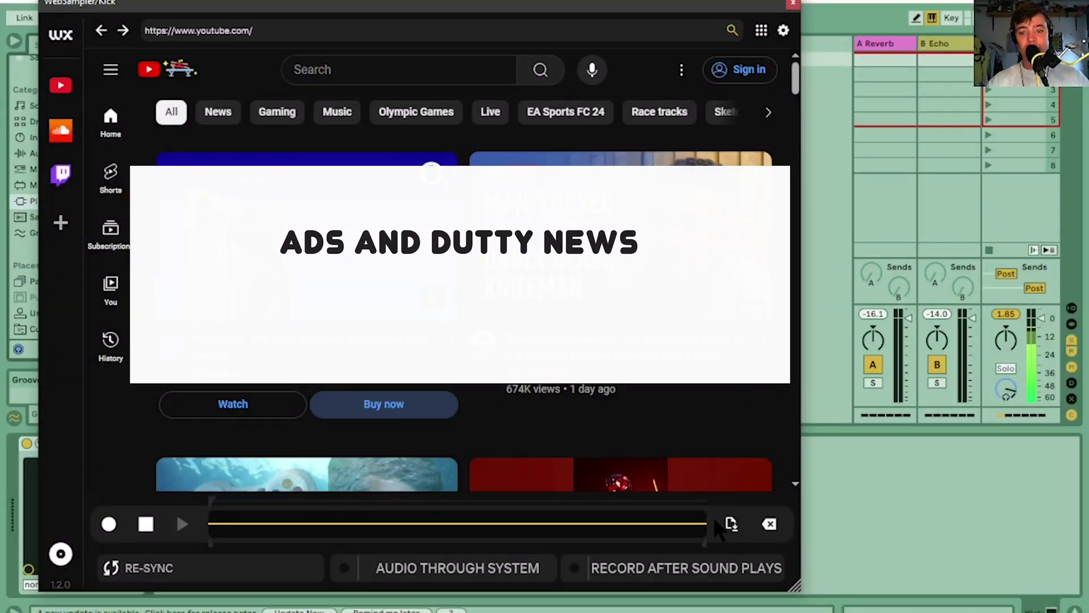
Step: Check which desktop apps can be recorded, then bring up WebSampler's Settings dialog
left_click(731, 524)
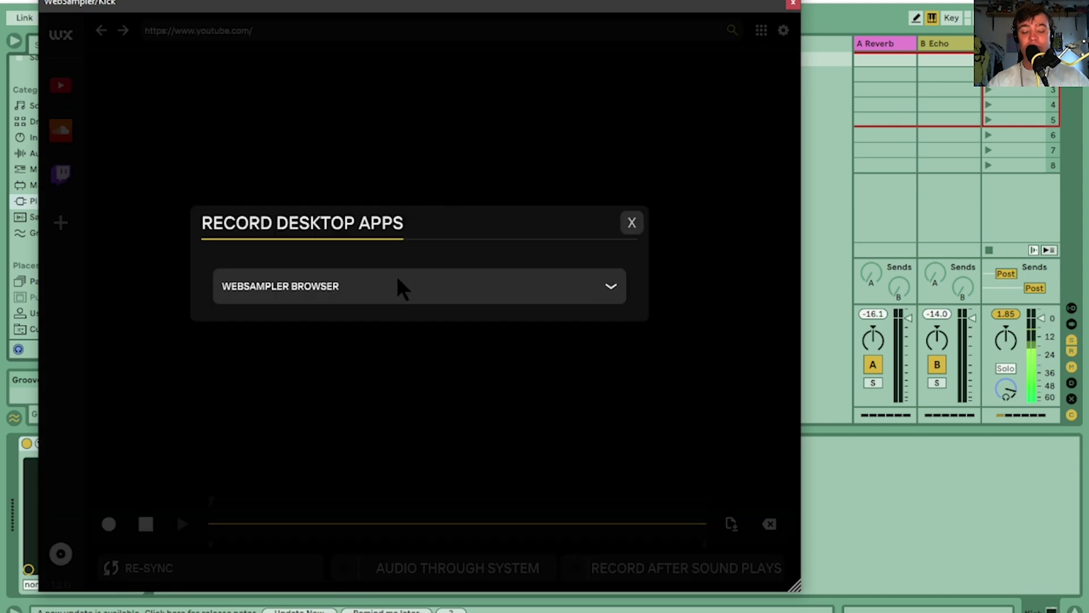
left_click(611, 287)
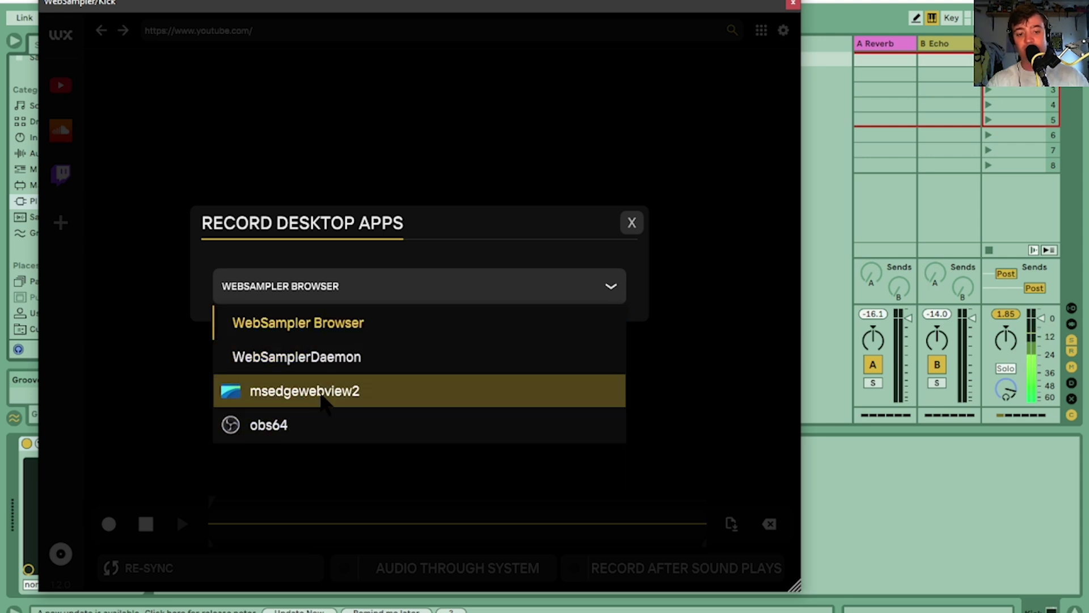
left_click(632, 222)
left_click(783, 31)
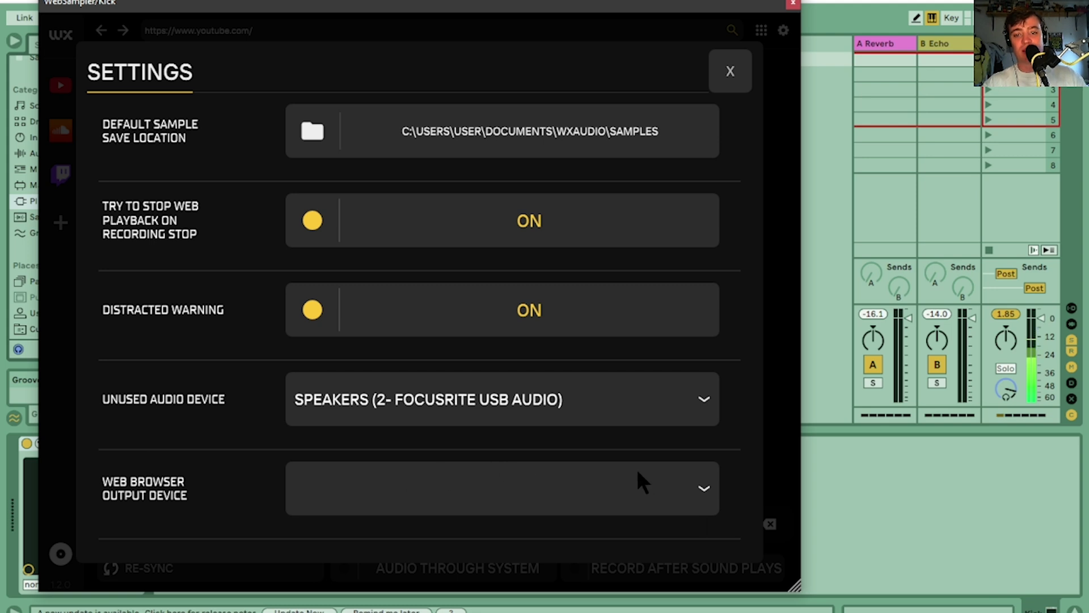
Step: Check the Web Browser Output Device options, then close Settings
left_click(443, 477)
left_click(744, 78)
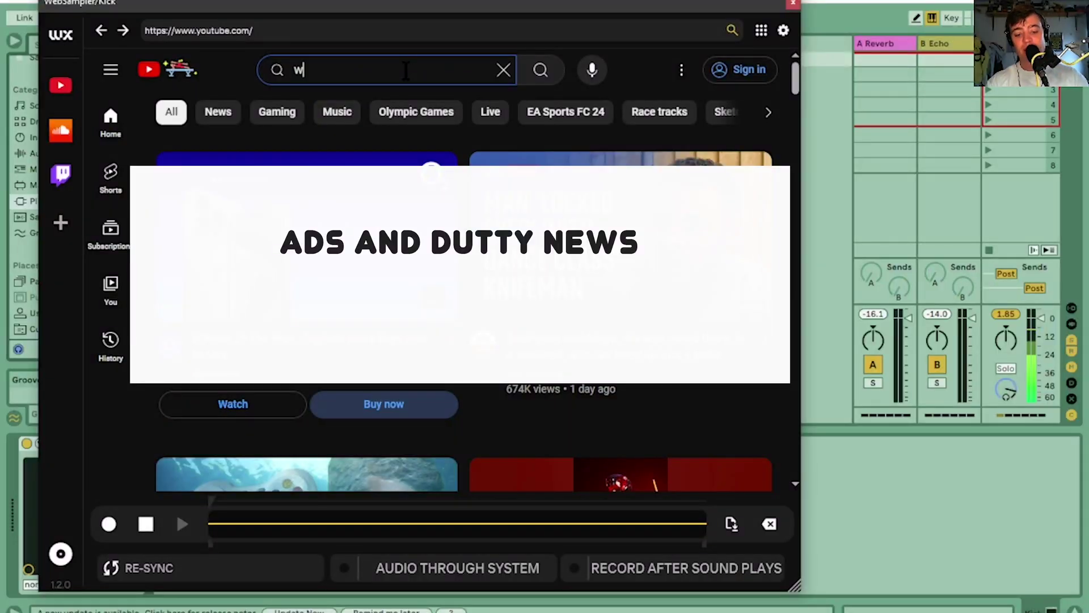
Step: Search YouTube for 'world clash' and open the second result, UK Cup Clash 2007
type("orld clash")
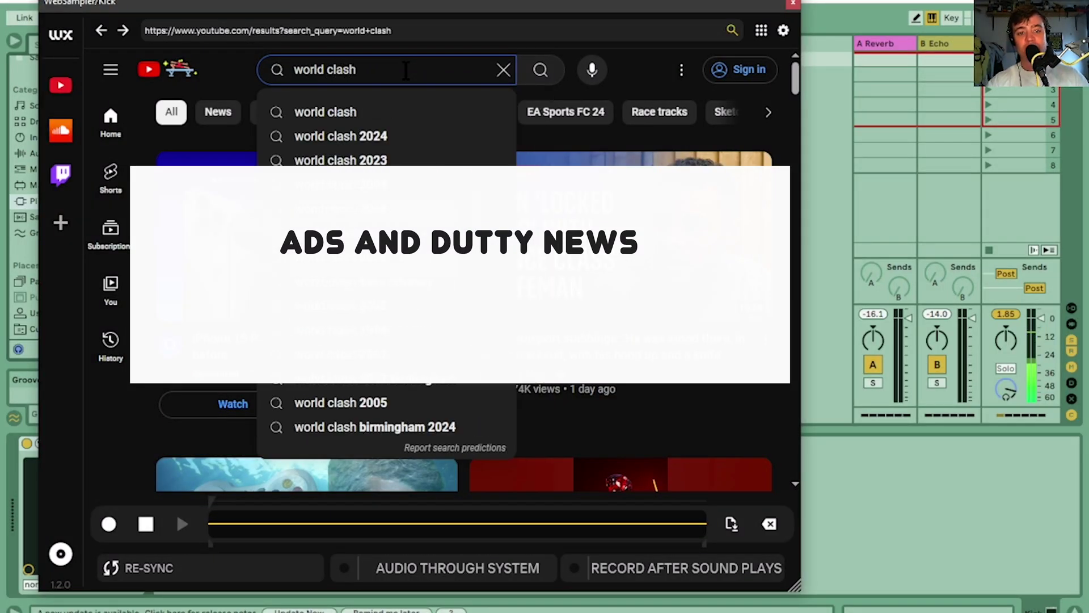
key("Return")
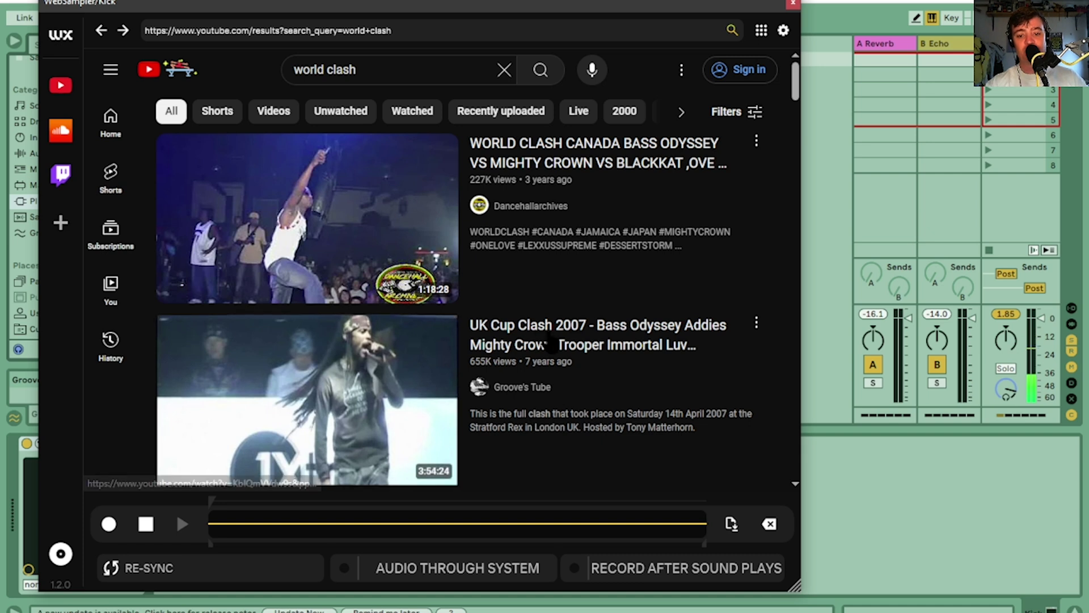
left_click(544, 438)
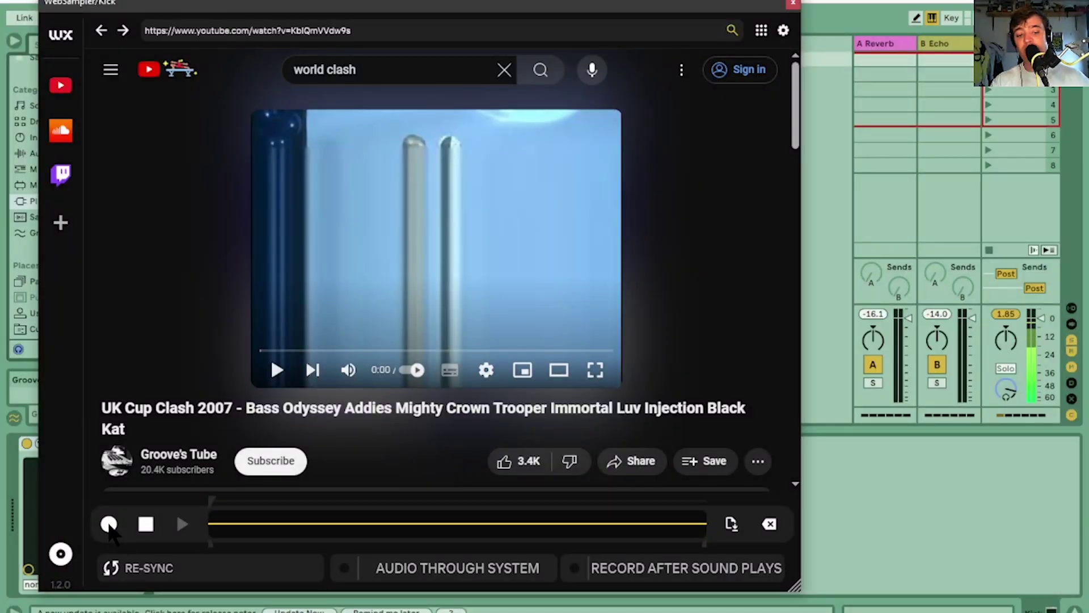
Step: Record the clash video's audio, then capture a fresh take, stopping at 0:25
left_click(109, 525)
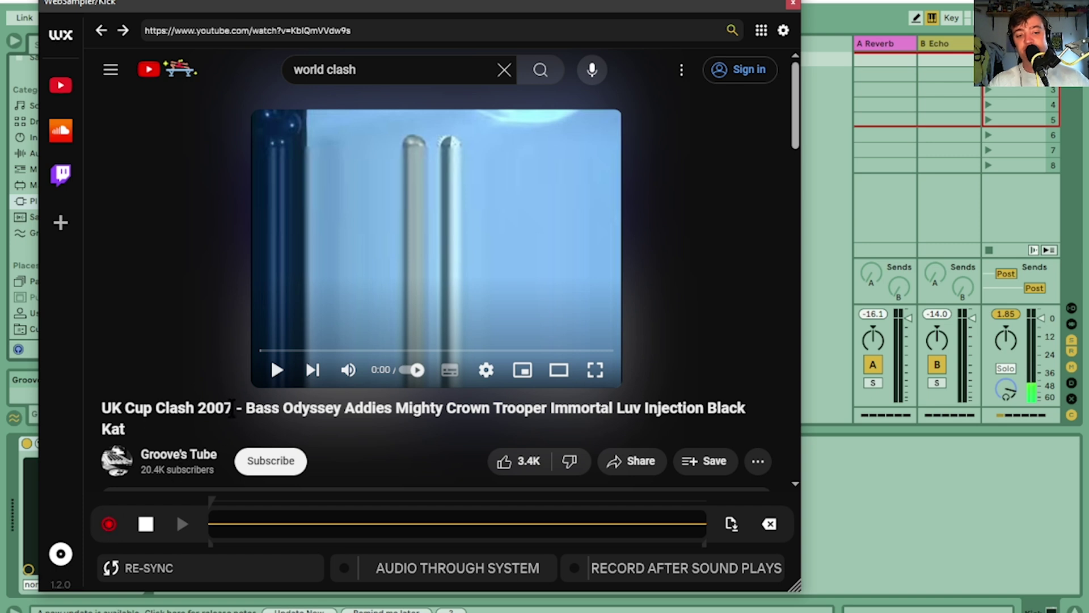
left_click(277, 371)
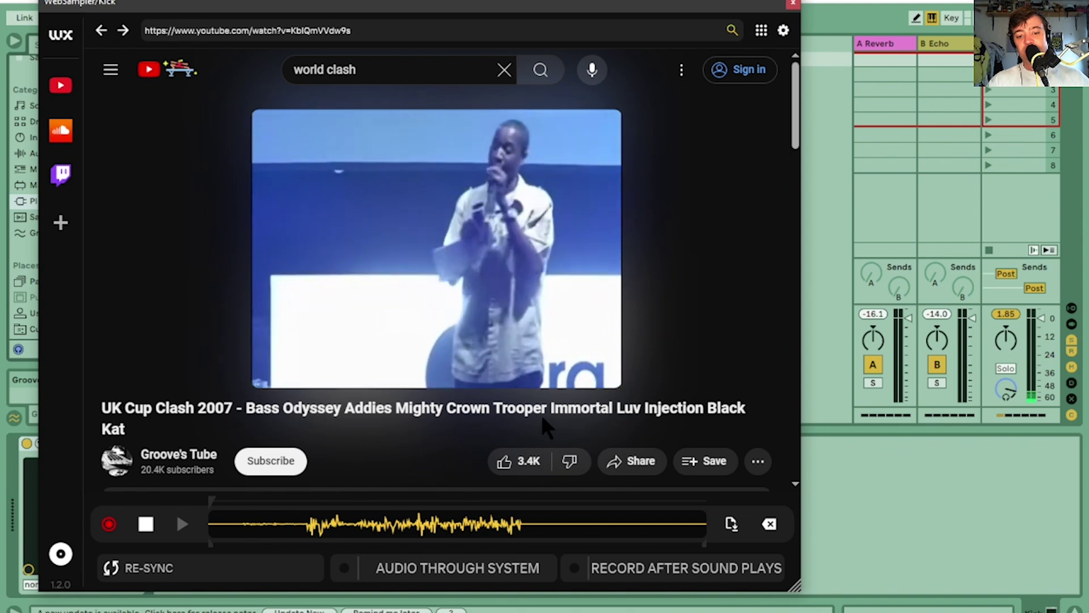
left_click(146, 523)
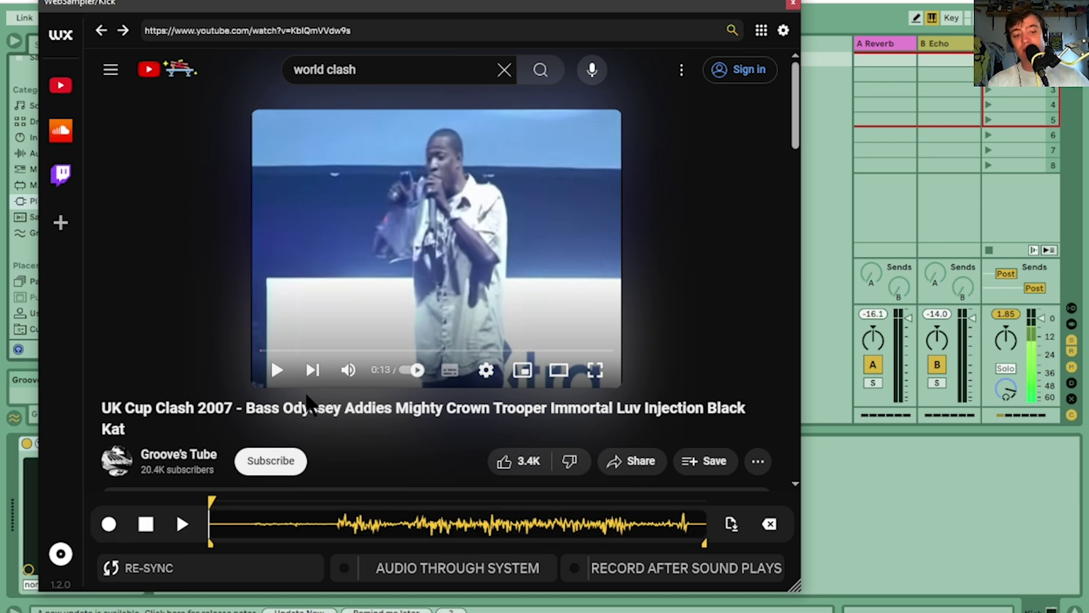
left_click(279, 370)
left_click(109, 523)
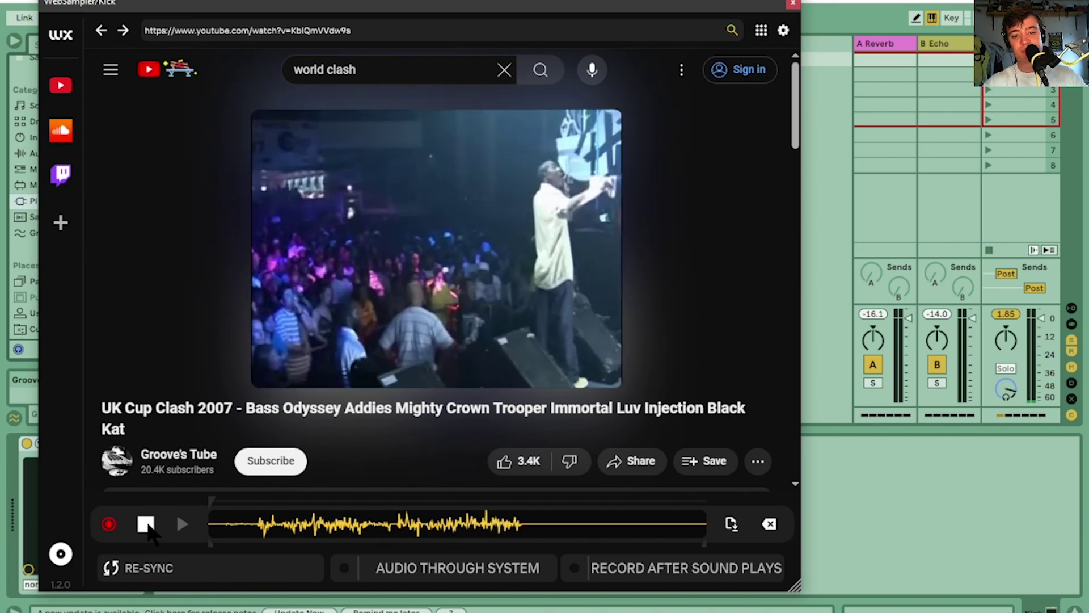
left_click(278, 371)
left_click(145, 526)
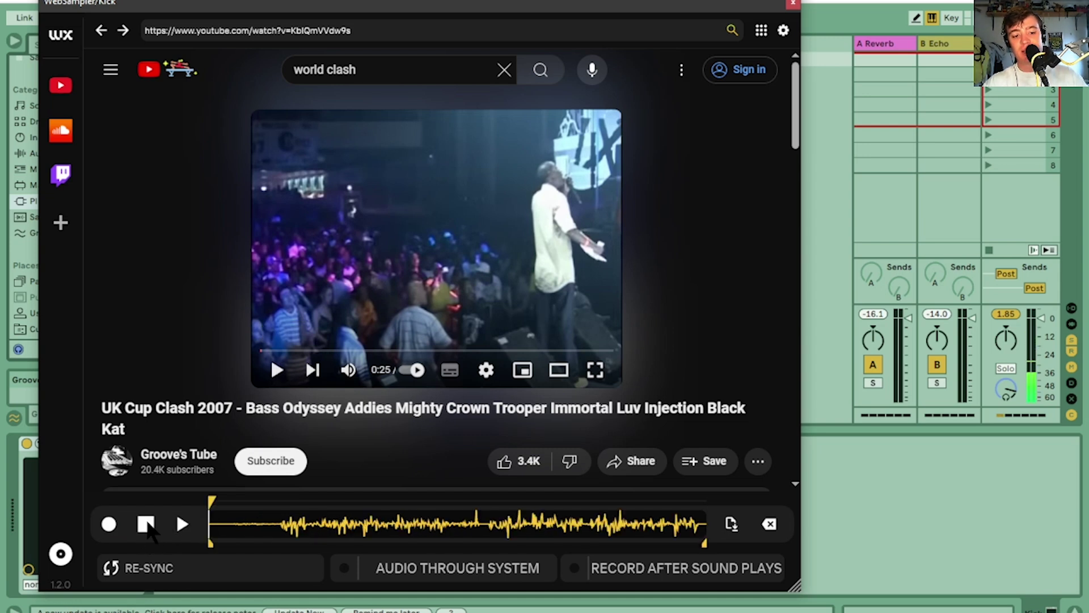
left_click(181, 525)
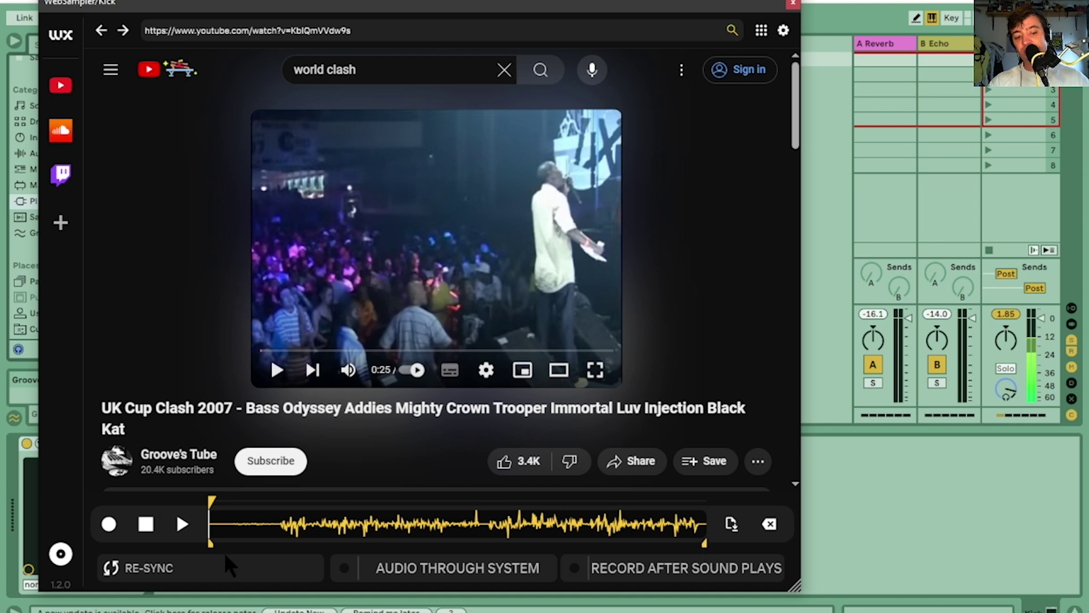
Step: Trim the clash recording's start and end markers, then shift the WebSampler window right
left_click_drag(215, 553, 278, 549)
left_click_drag(210, 543, 277, 544)
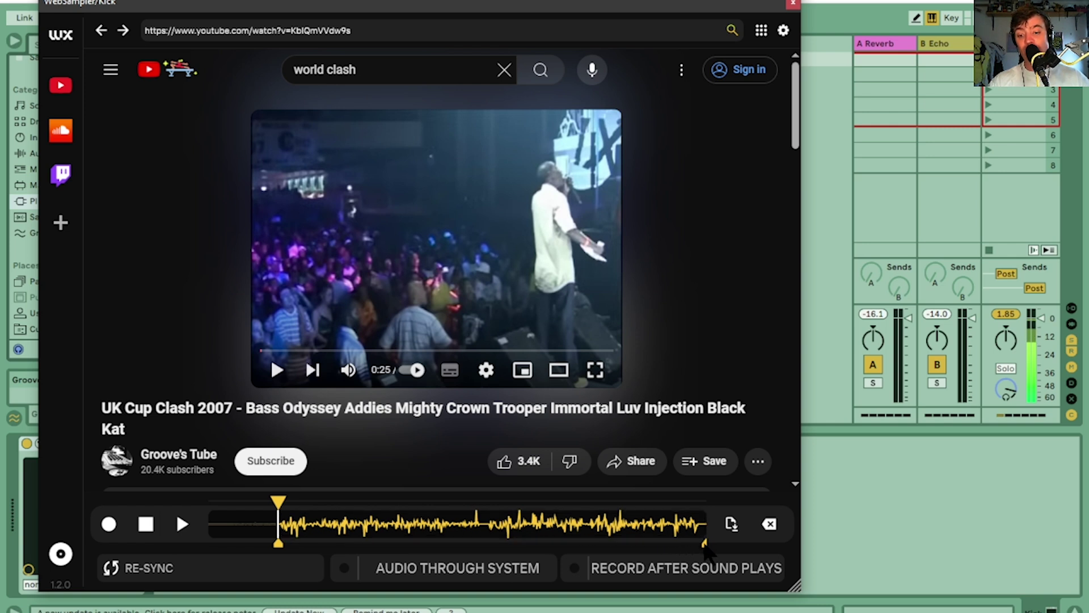
left_click_drag(705, 543, 590, 544)
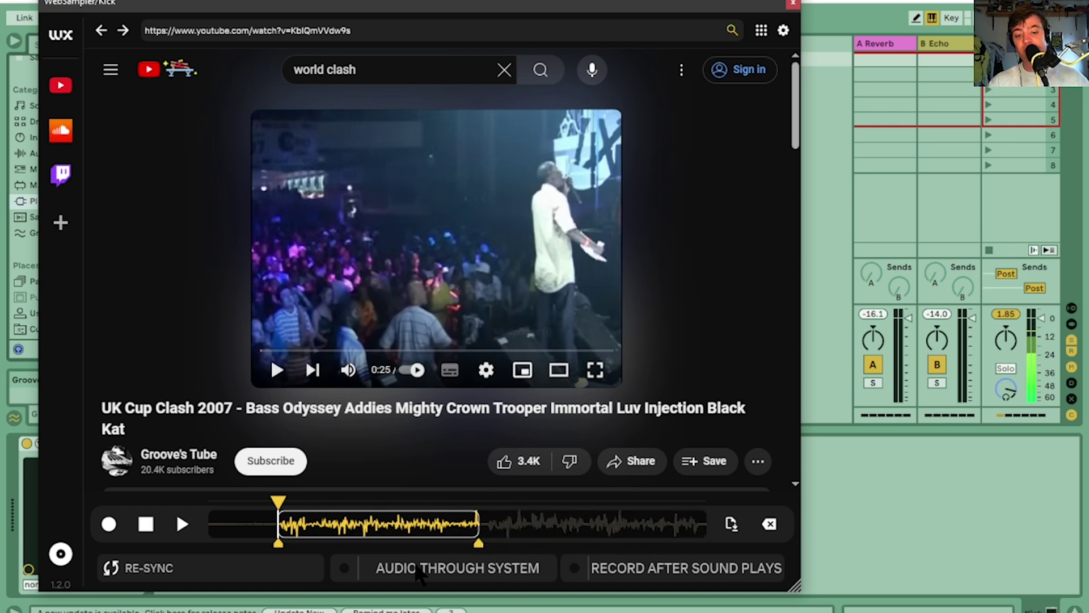
left_click_drag(383, 5, 745, 0)
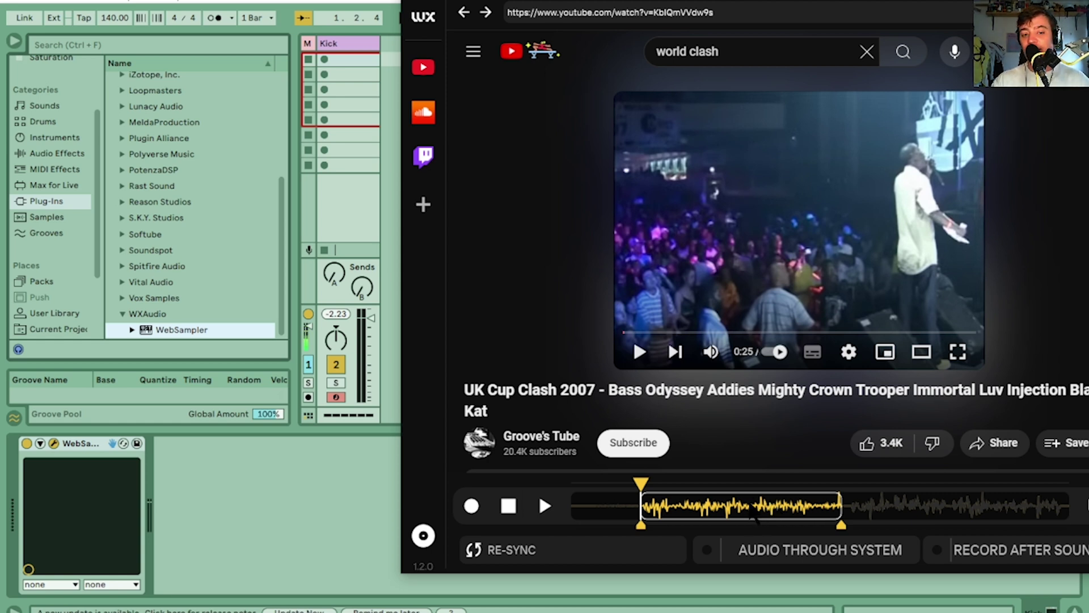
left_click_drag(384, 238, 358, 55)
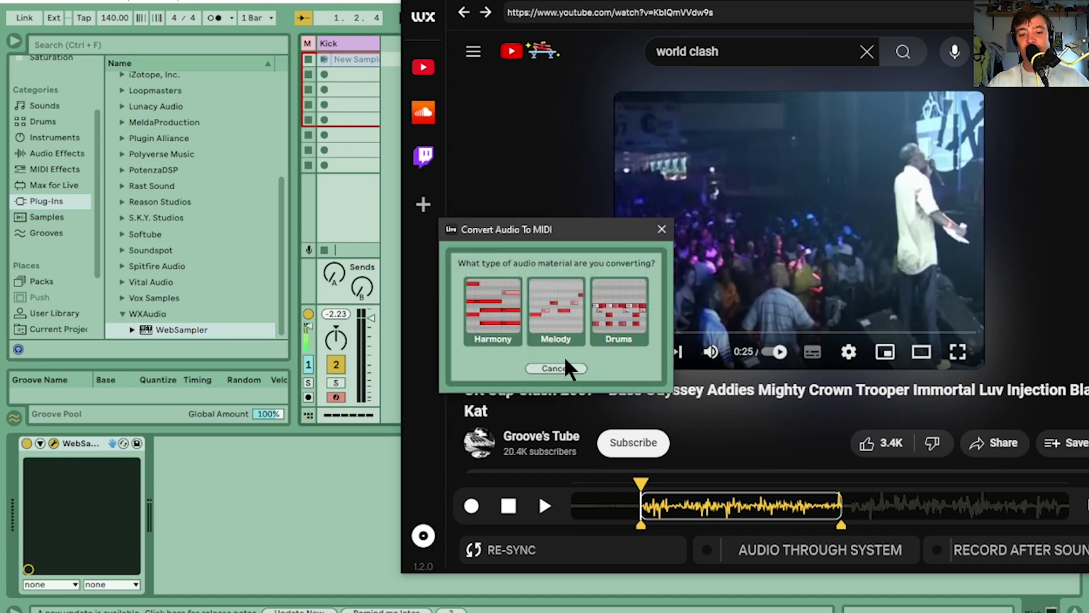
left_click(556, 369)
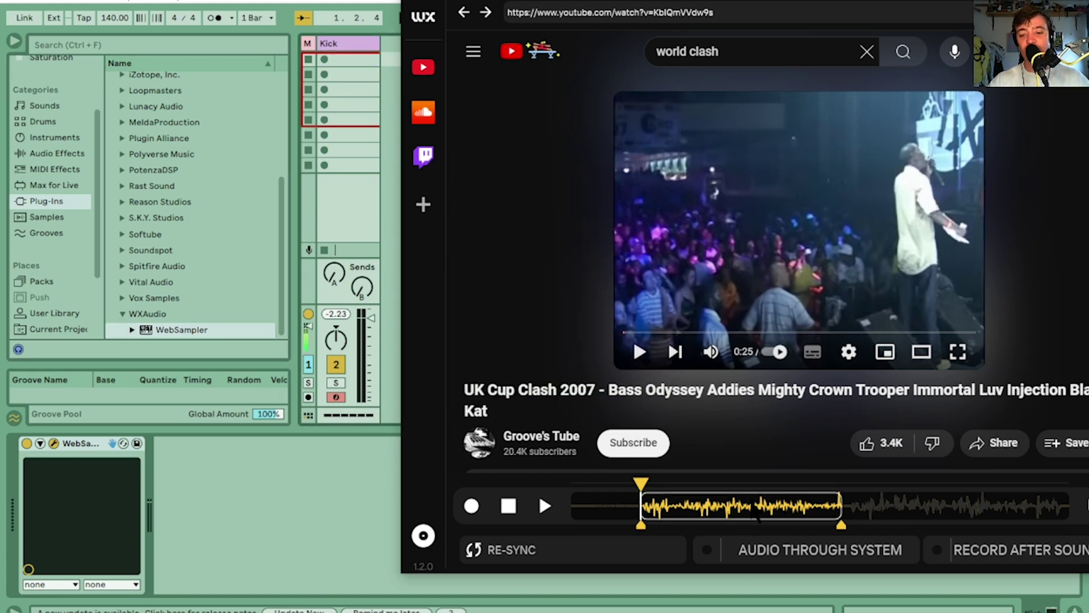
Step: Drop the trimmed sample onto a new New Sample 3 track and turn off its clip's Warp
left_click_drag(391, 59, 390, 56)
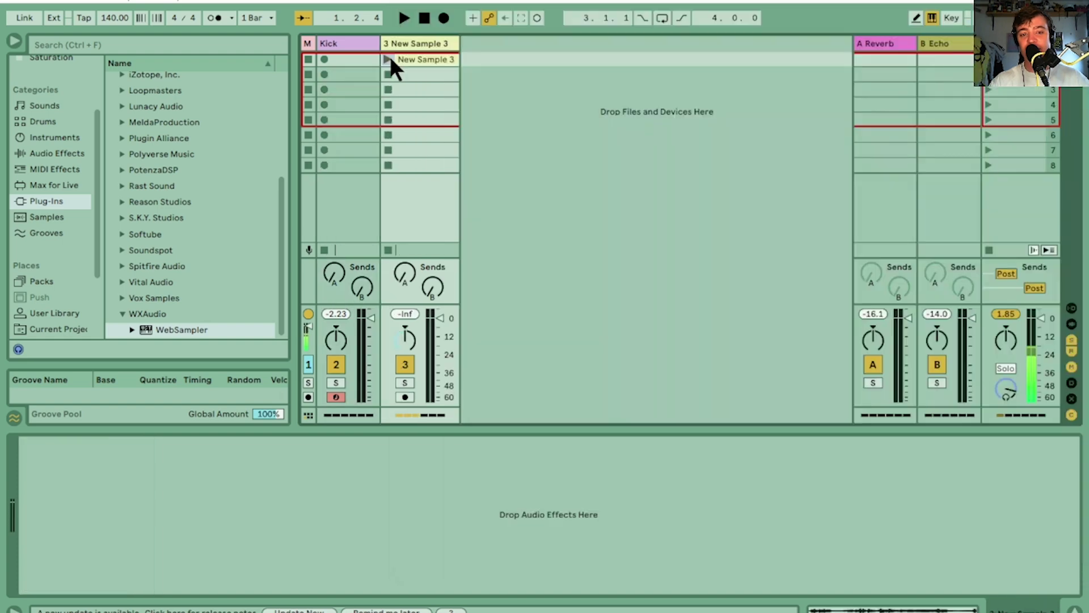
left_click(423, 89)
left_click(422, 57)
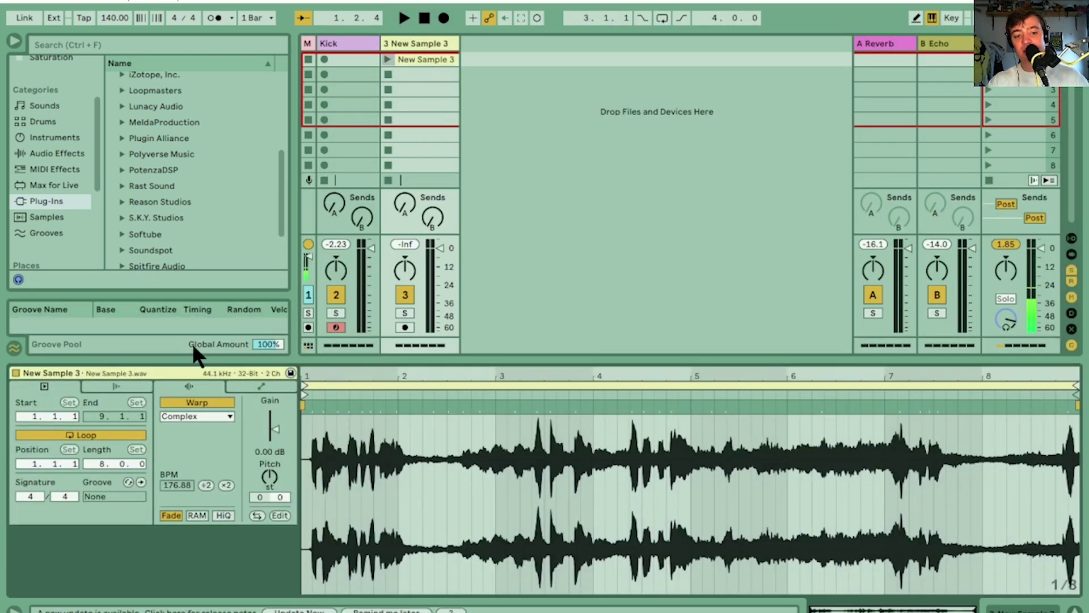
left_click(188, 402)
Step: Launch the New Sample 3 clip and lower the track's Send B
left_click(385, 57)
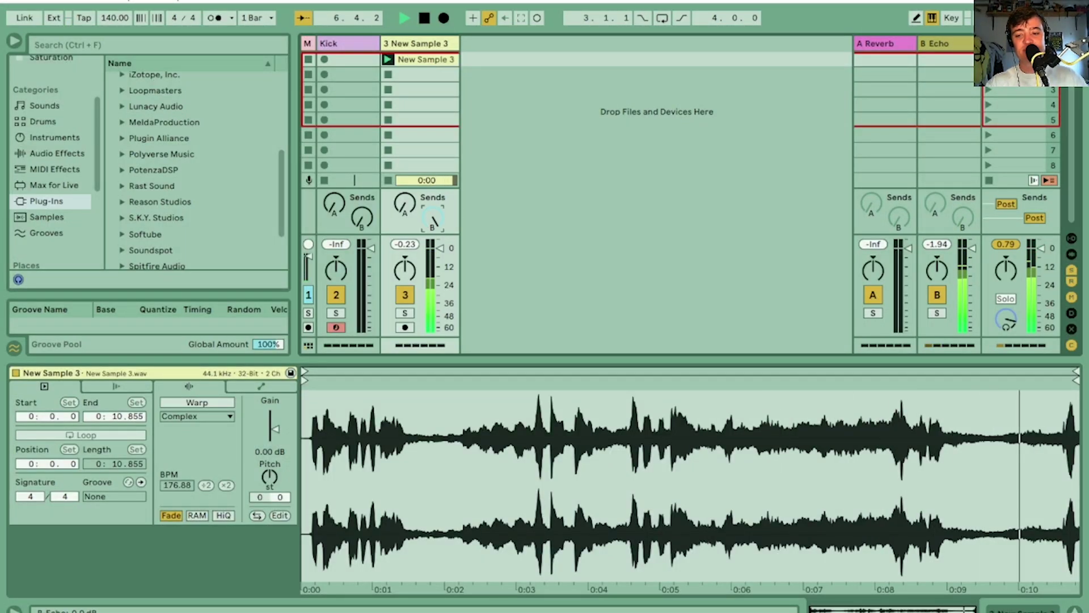
left_click_drag(438, 224, 438, 244)
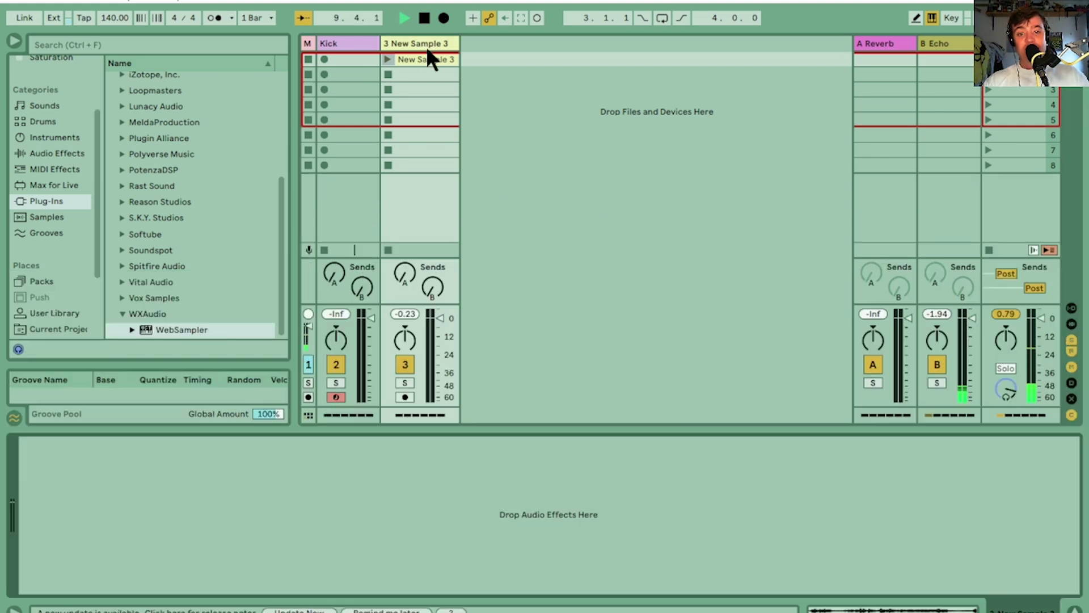
left_click(427, 45)
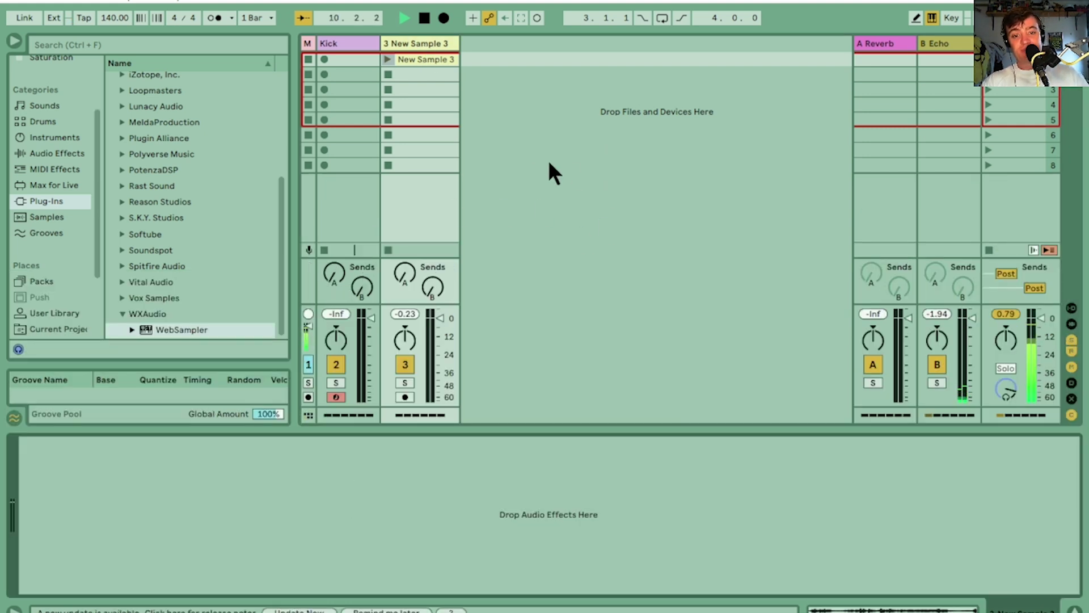
Step: Extend WebSampler's sampled region later into the recording, then open the WXAudio website from its info page
key("Return")
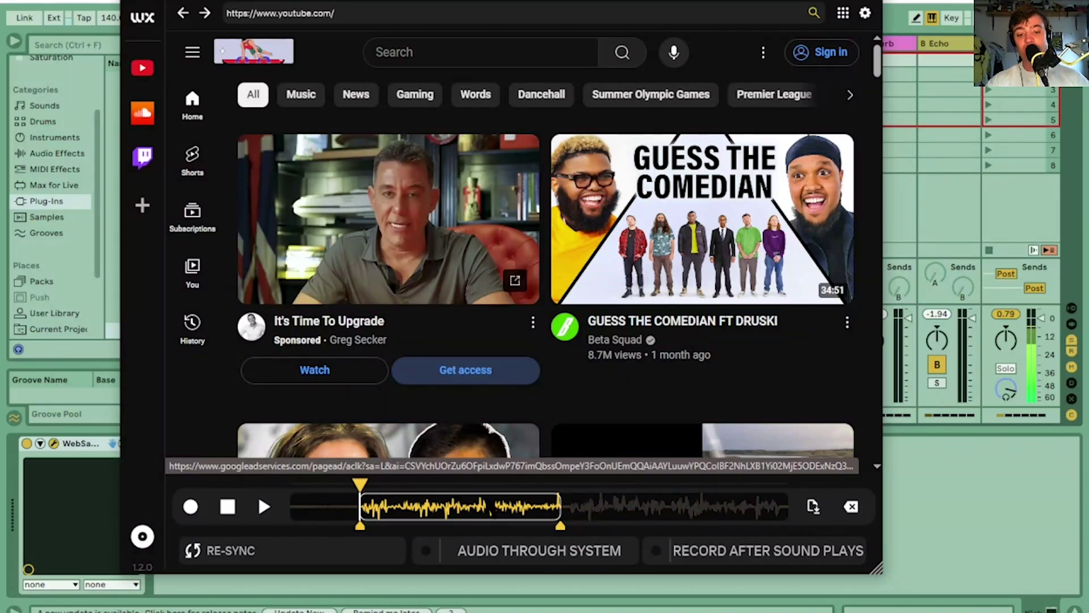
left_click_drag(561, 527, 698, 526)
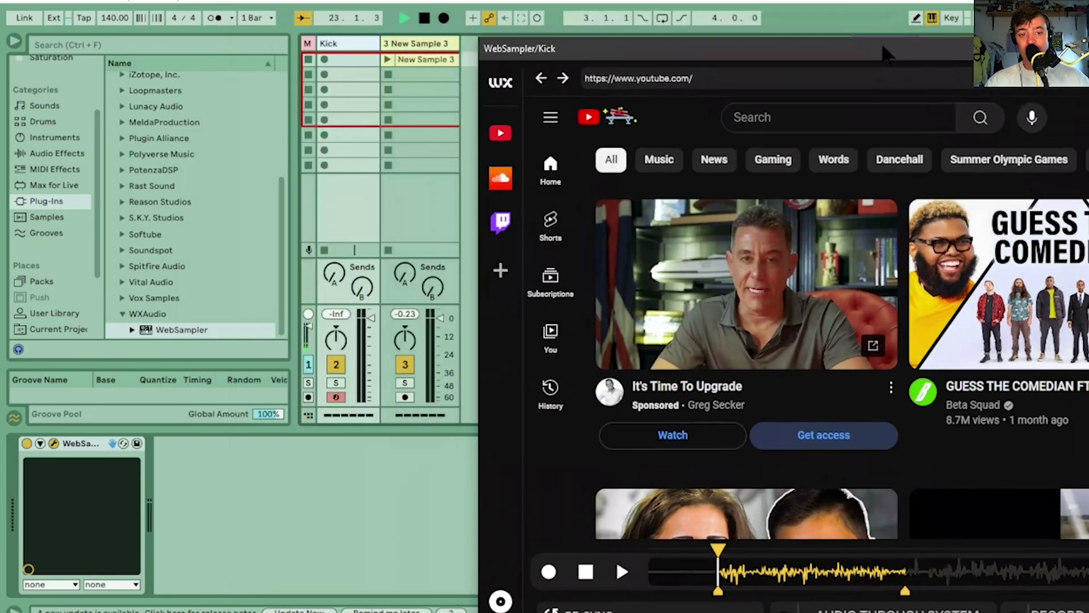
left_click(405, 59)
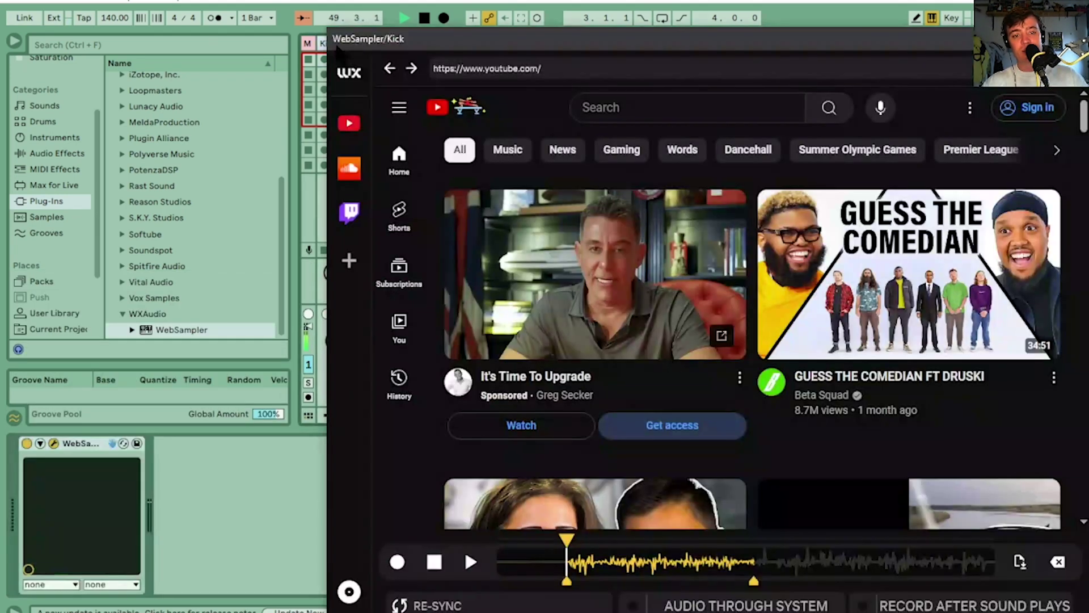
left_click(347, 72)
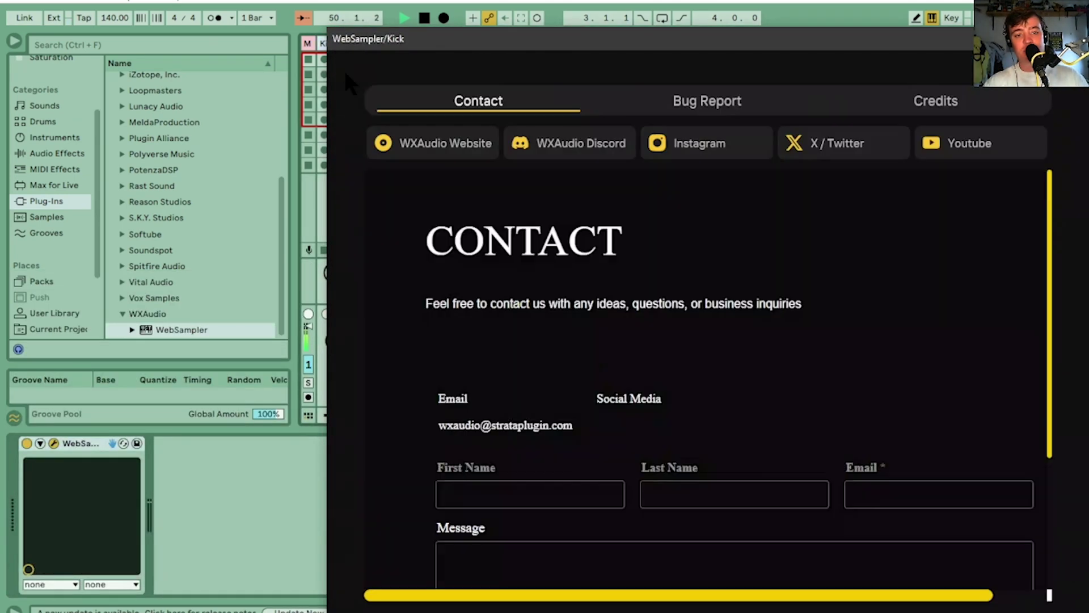
left_click(444, 151)
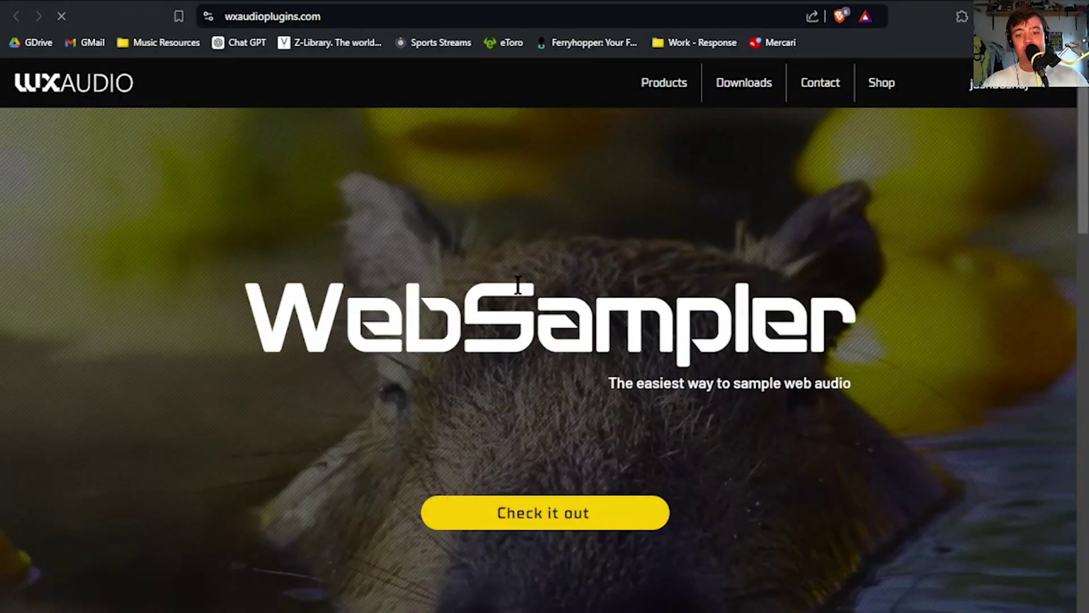
Step: Scroll down and back up the wxaudioplugins.com homepage
scroll(445, 158, "down", 3)
scroll(545, 334, "up", 3)
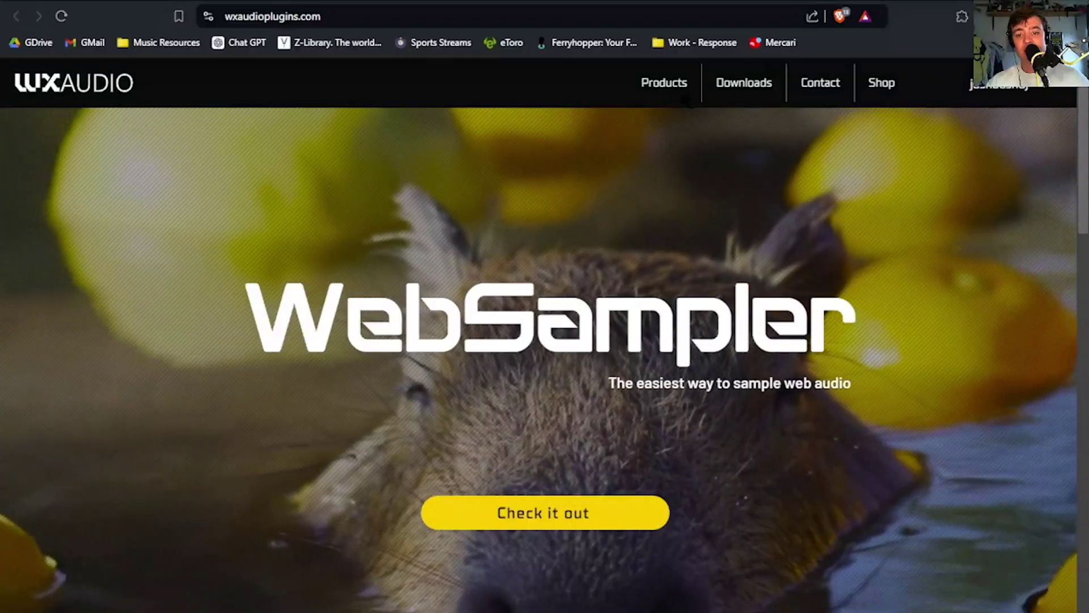
Step: Browse the Strata Preview and NANI product pages from the Products menu
mouse_move(664, 85)
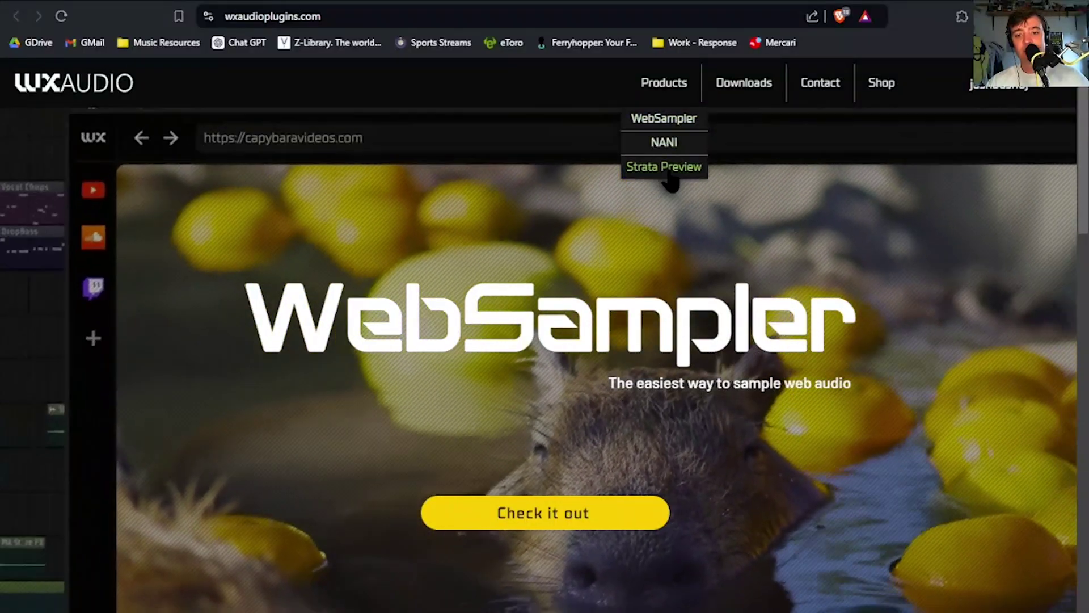
left_click(667, 169)
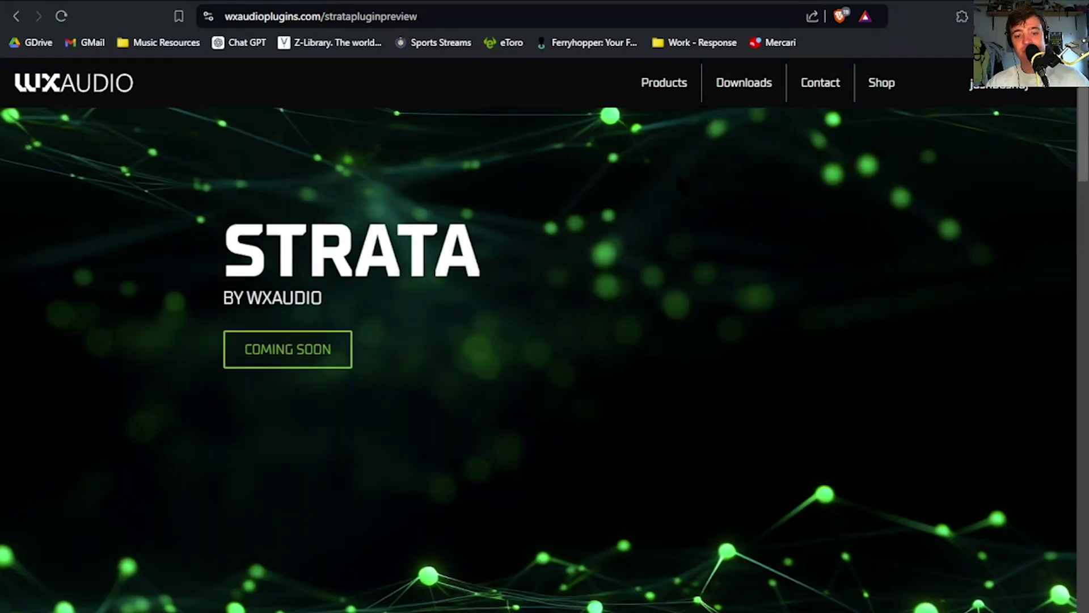
mouse_move(664, 82)
left_click(660, 141)
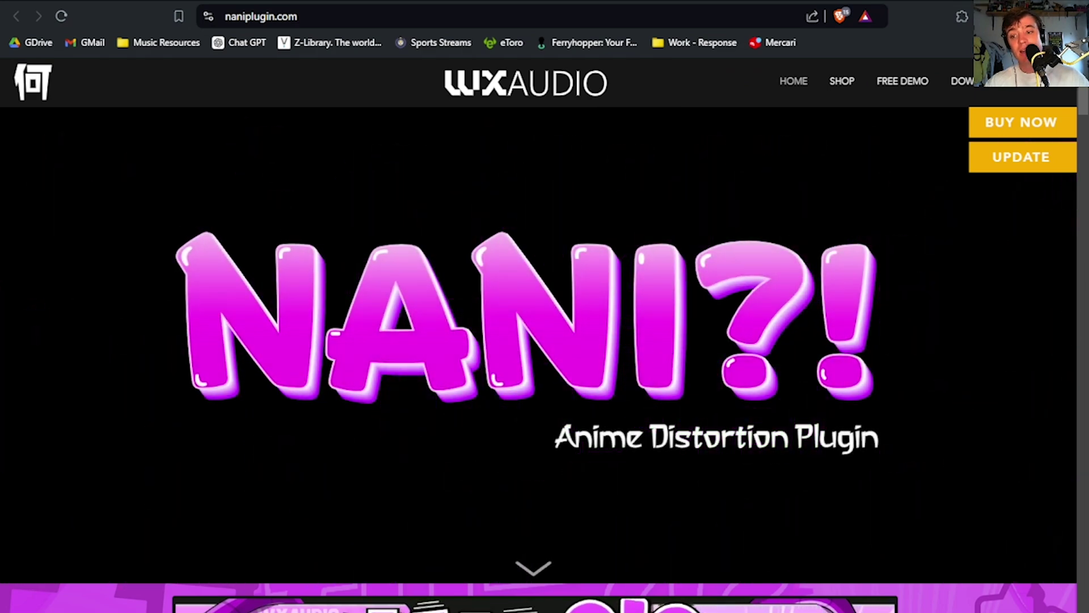
scroll(1083, 110, "down", 8)
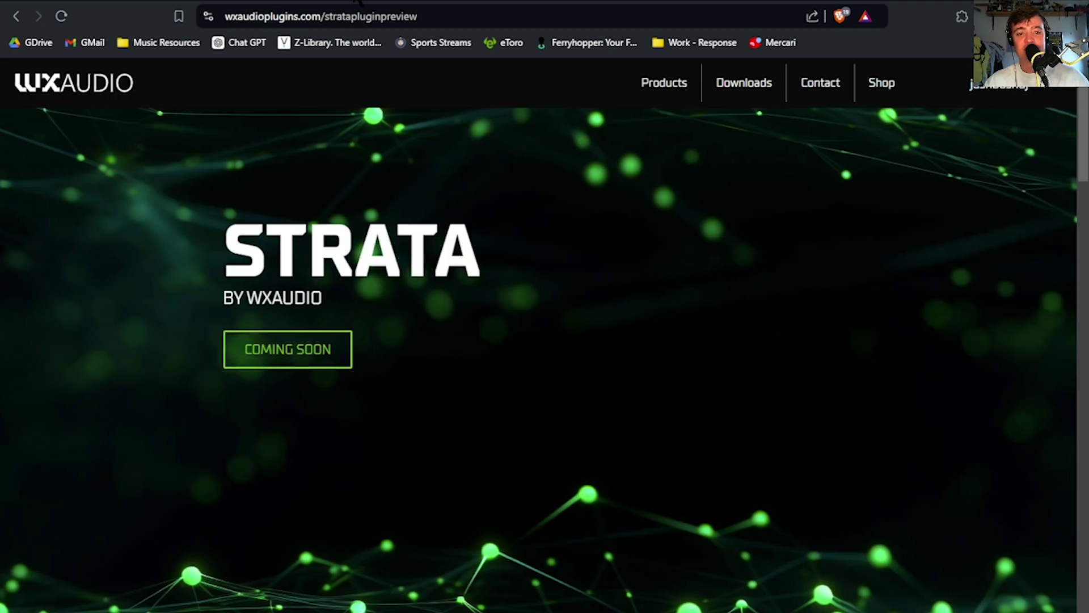
Step: Go to the WebSampler product page and scroll down through it
mouse_move(676, 93)
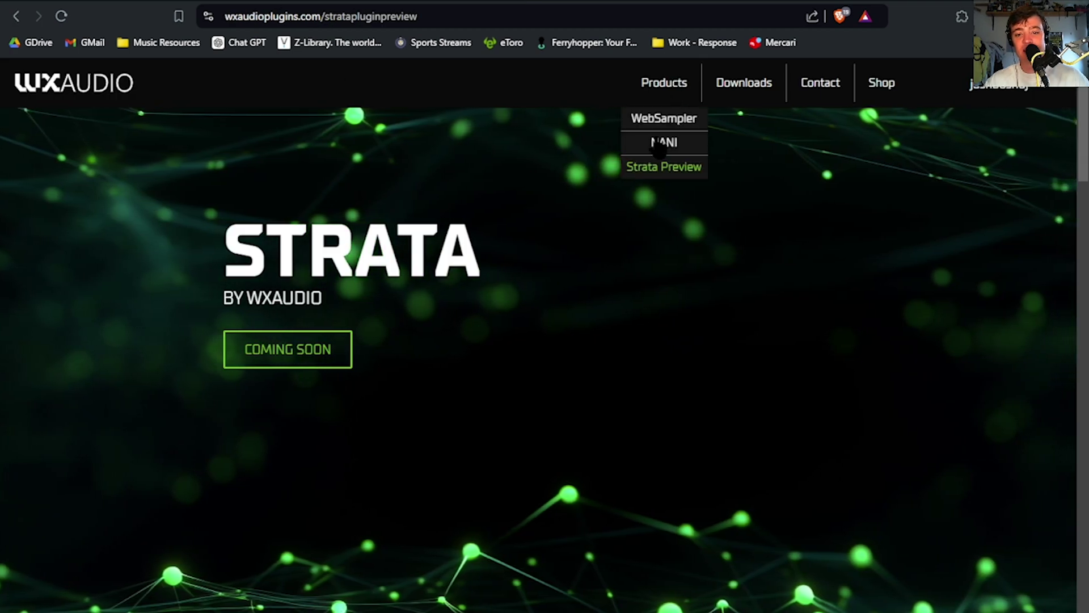
left_click(663, 118)
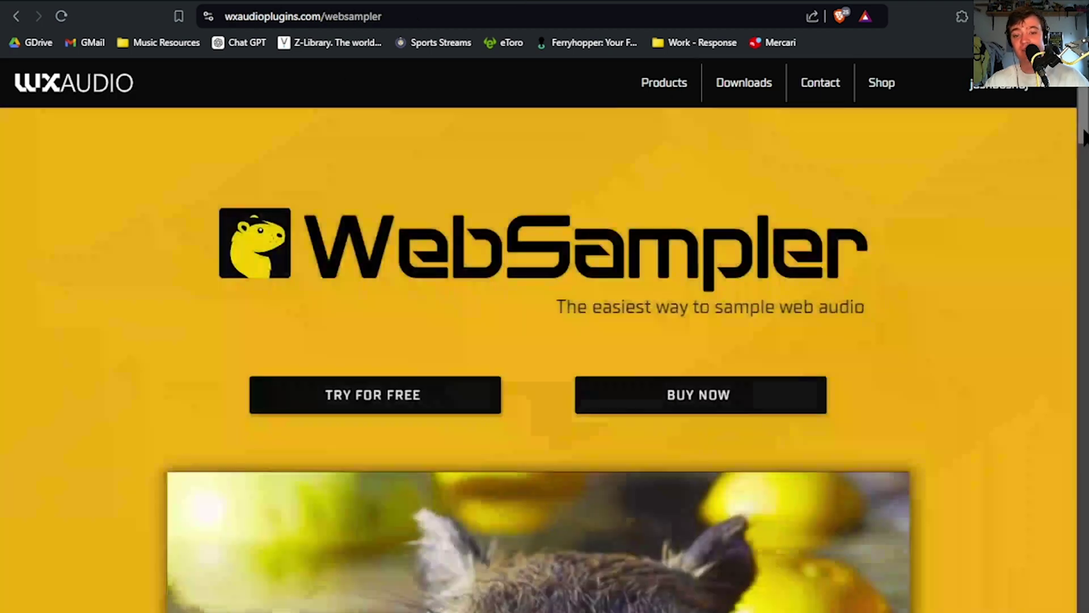
scroll(1084, 138, "down", 6)
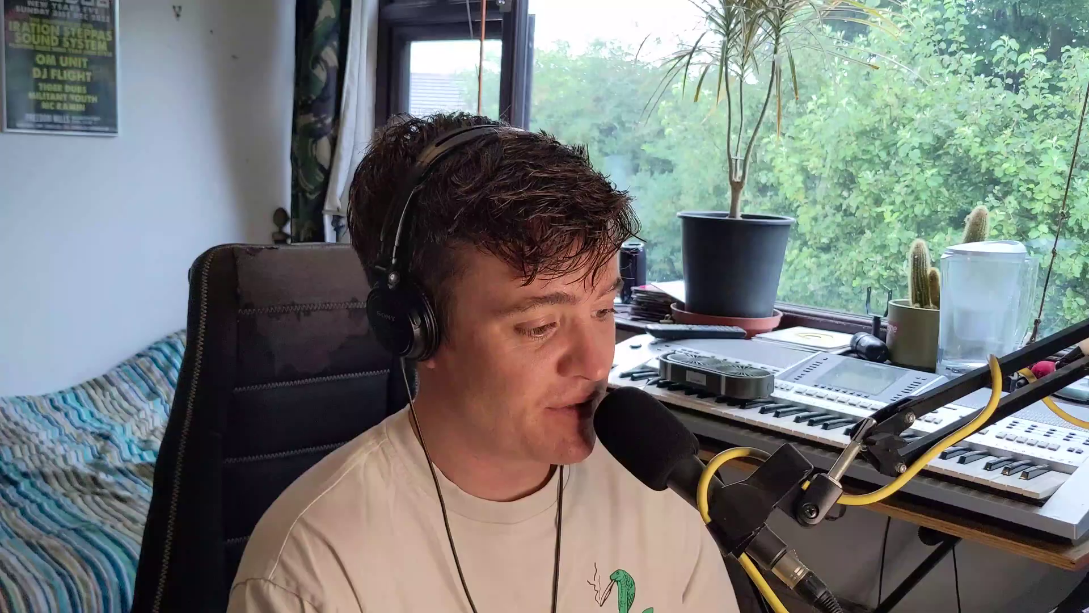